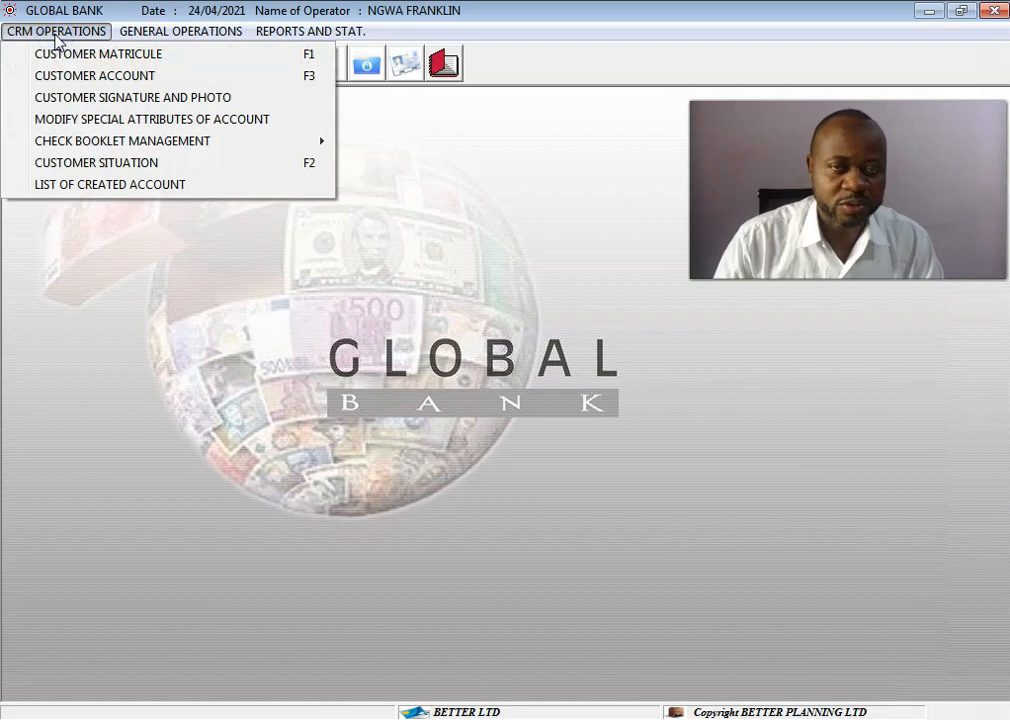
Open the customer account form and start a new account entry.
{"action": "left_click", "coordinate": [55, 82]}
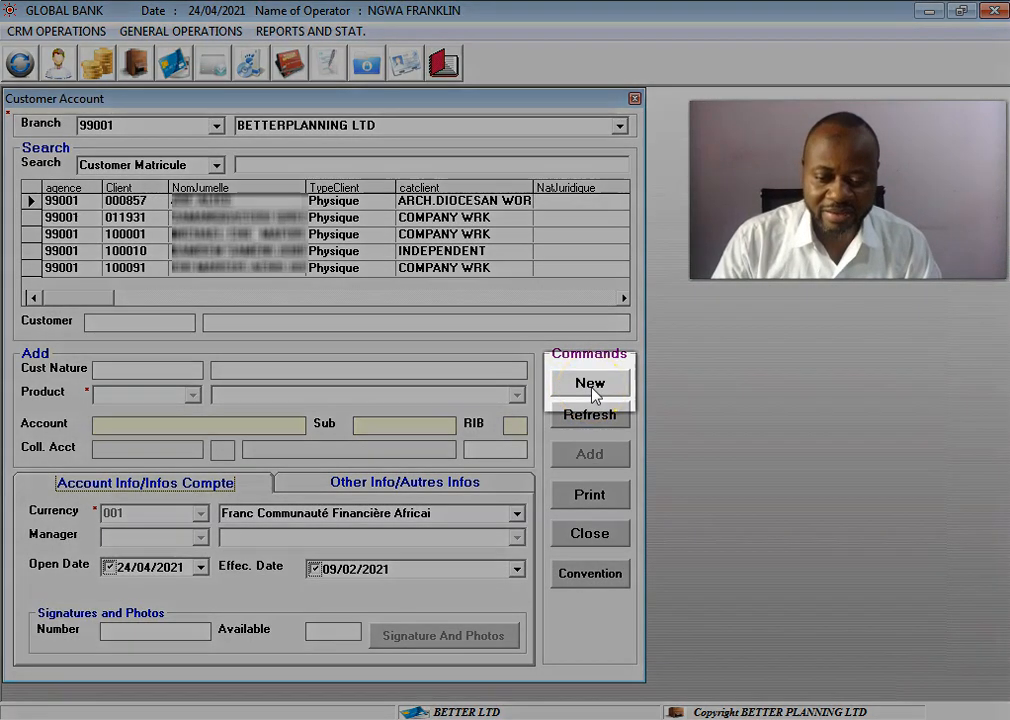
{"action": "left_click", "coordinate": [592, 389]}
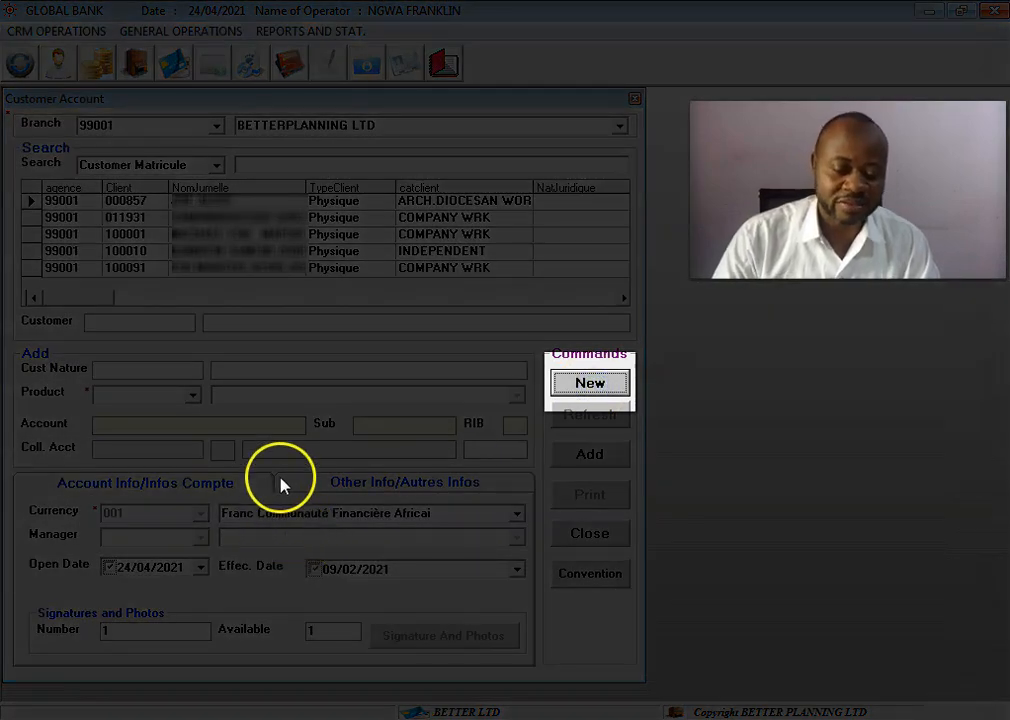
{"action": "left_click", "coordinate": [571, 384]}
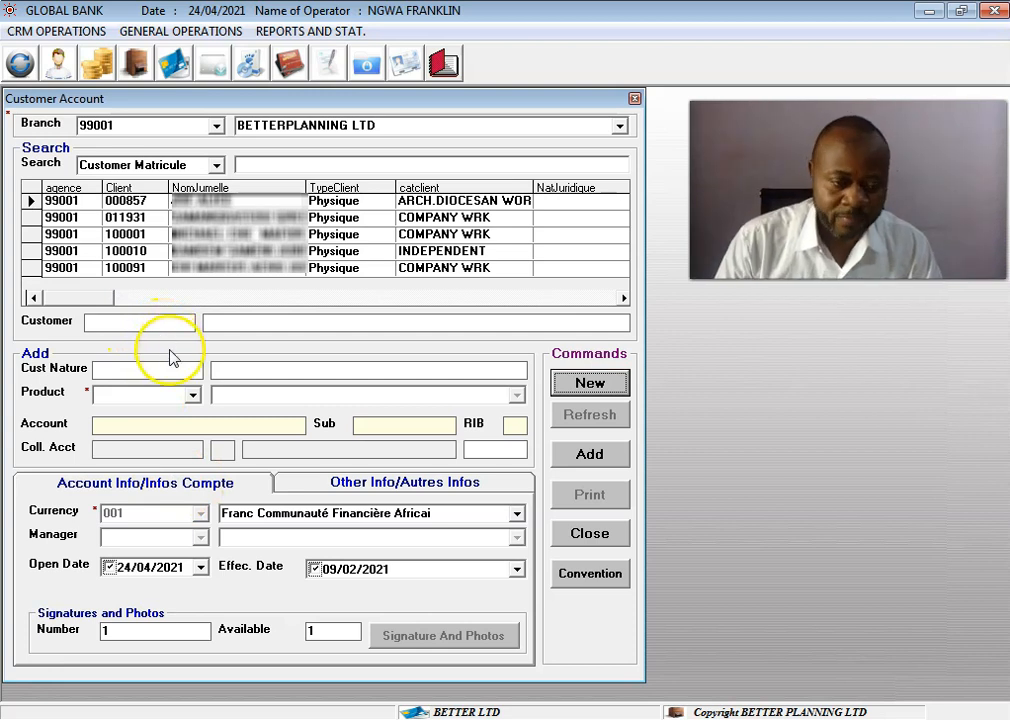
Search the customers by Customer Name for "better" and select BETTER PLANING LIMITED as the account's customer.
{"action": "left_click", "coordinate": [216, 166]}
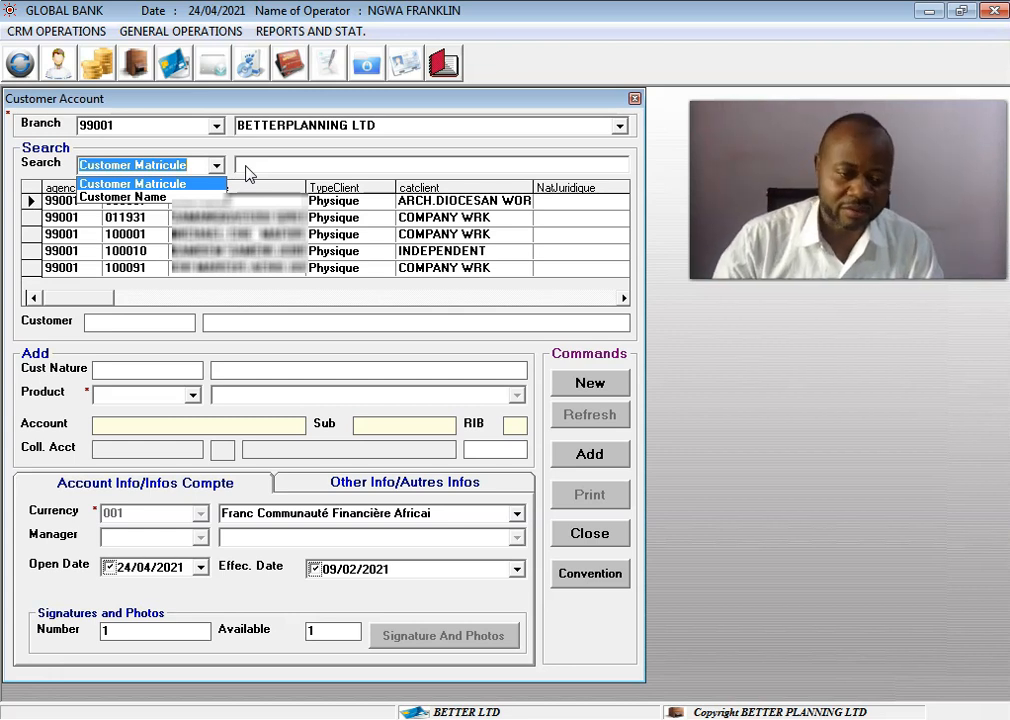
{"action": "left_click", "coordinate": [190, 197]}
{"action": "left_click", "coordinate": [279, 165]}
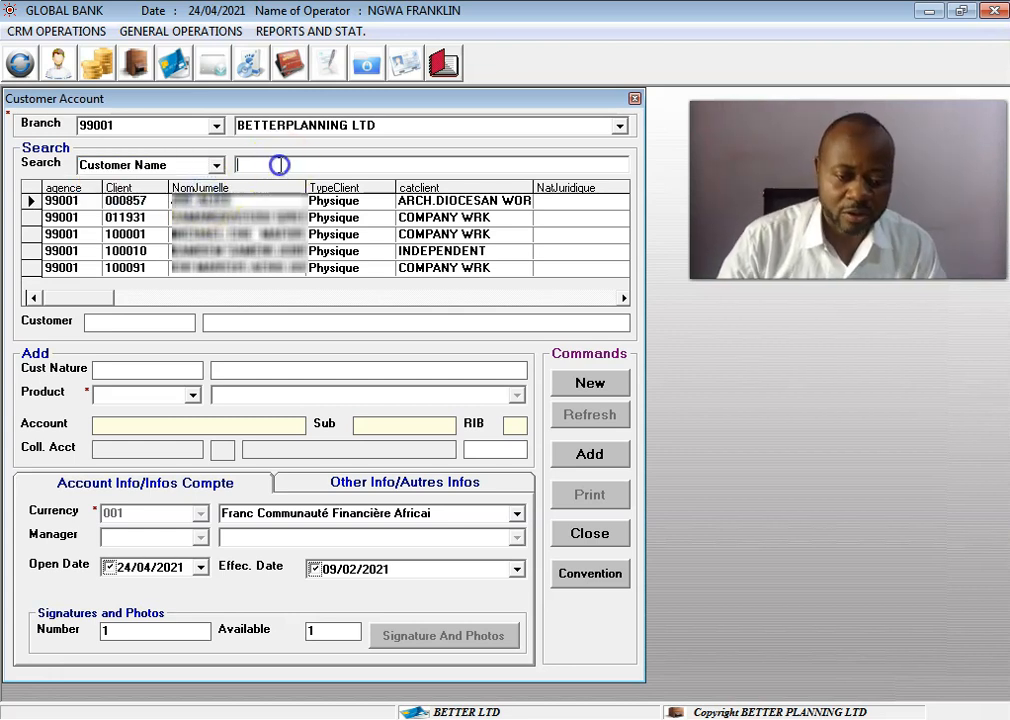
{"action": "type", "text": "better"}
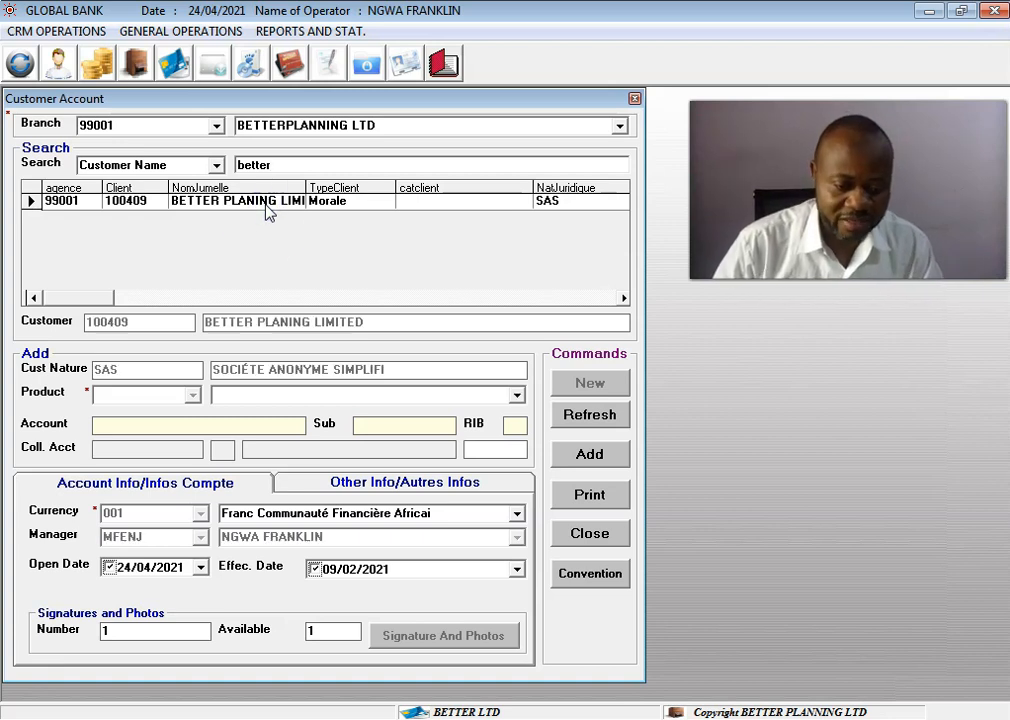
{"action": "left_click", "coordinate": [268, 370]}
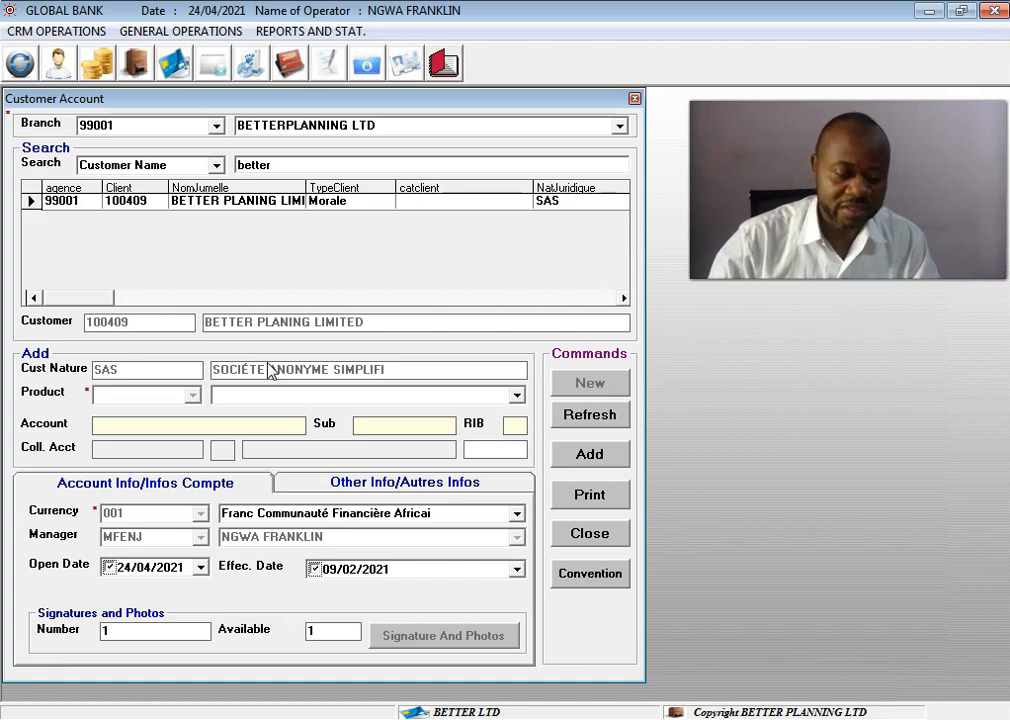
Set the account's product to 379, Savings Account for Association and Groups.
{"action": "left_click", "coordinate": [517, 396]}
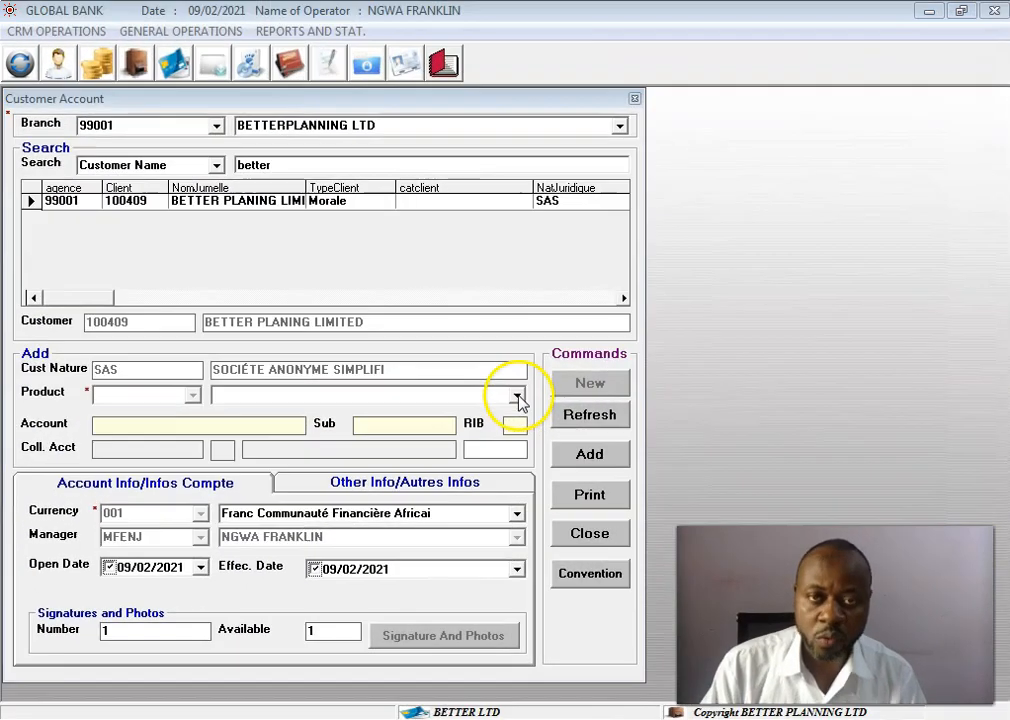
{"action": "left_click", "coordinate": [518, 397]}
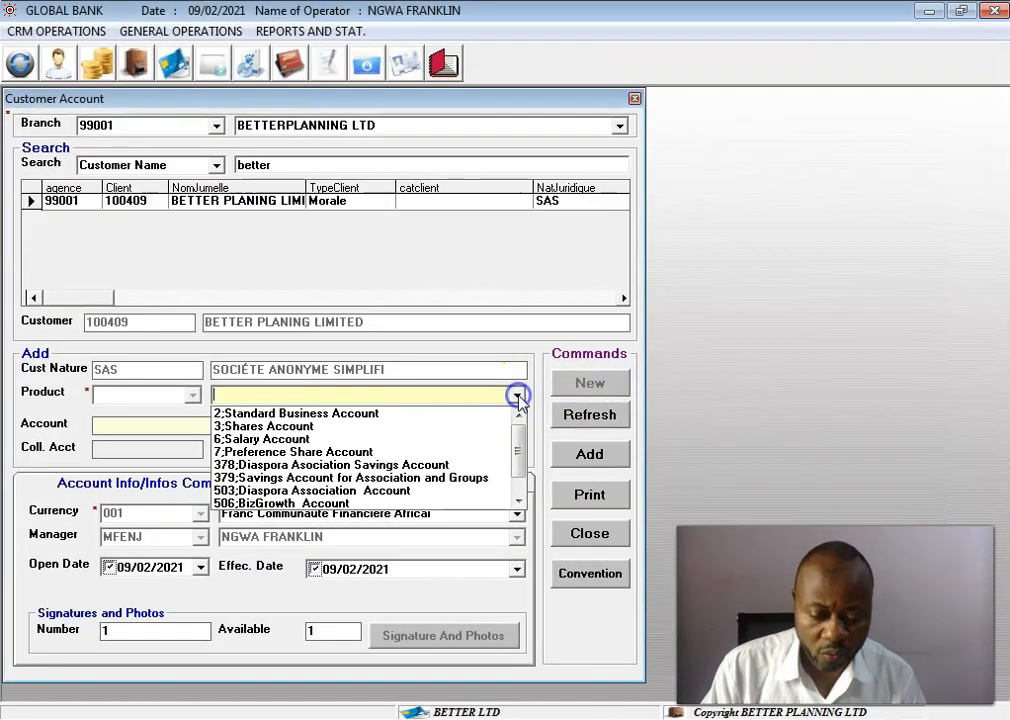
{"action": "left_click", "coordinate": [478, 478]}
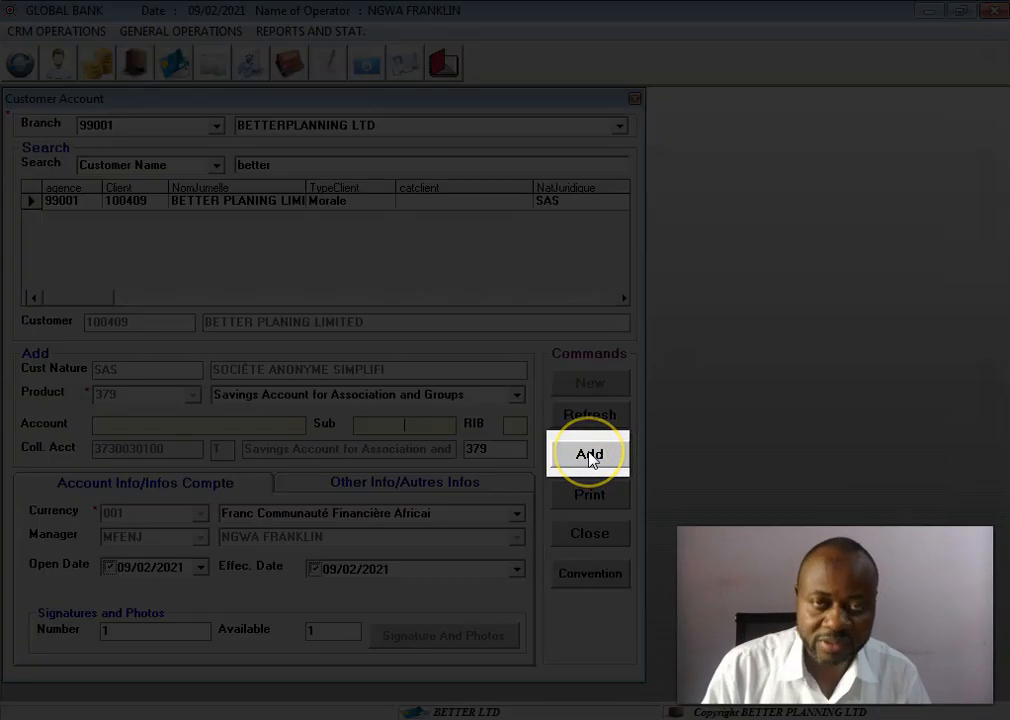
Add the savings account and agree to the automatic collection of account opening charges.
{"action": "left_click", "coordinate": [591, 456]}
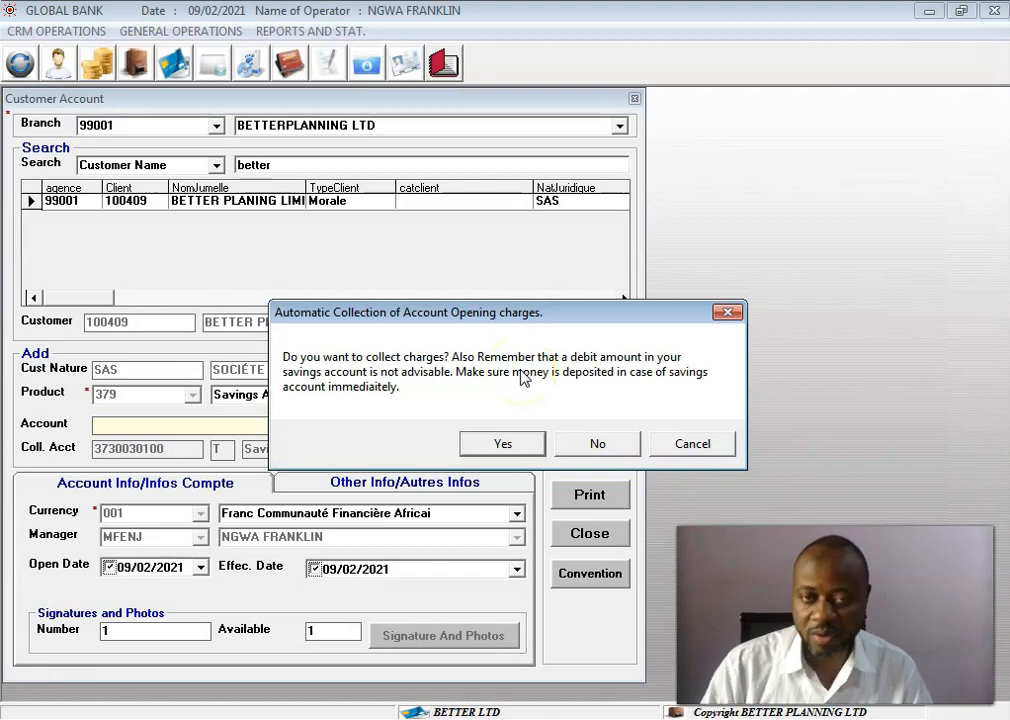
{"action": "left_click", "coordinate": [516, 447]}
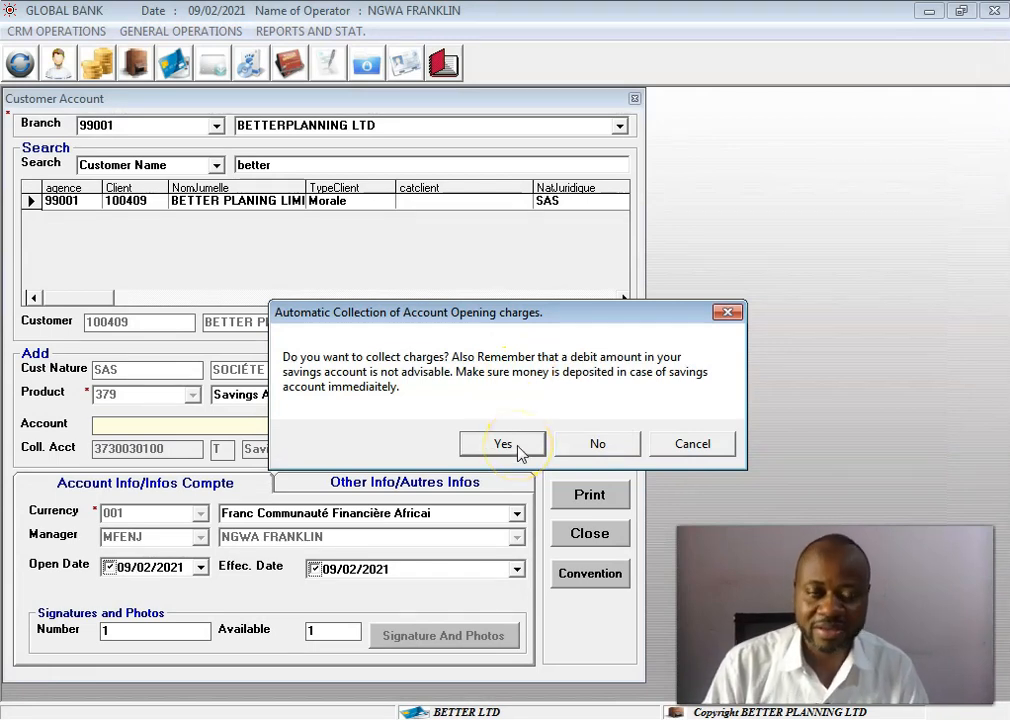
{"action": "left_click", "coordinate": [603, 449]}
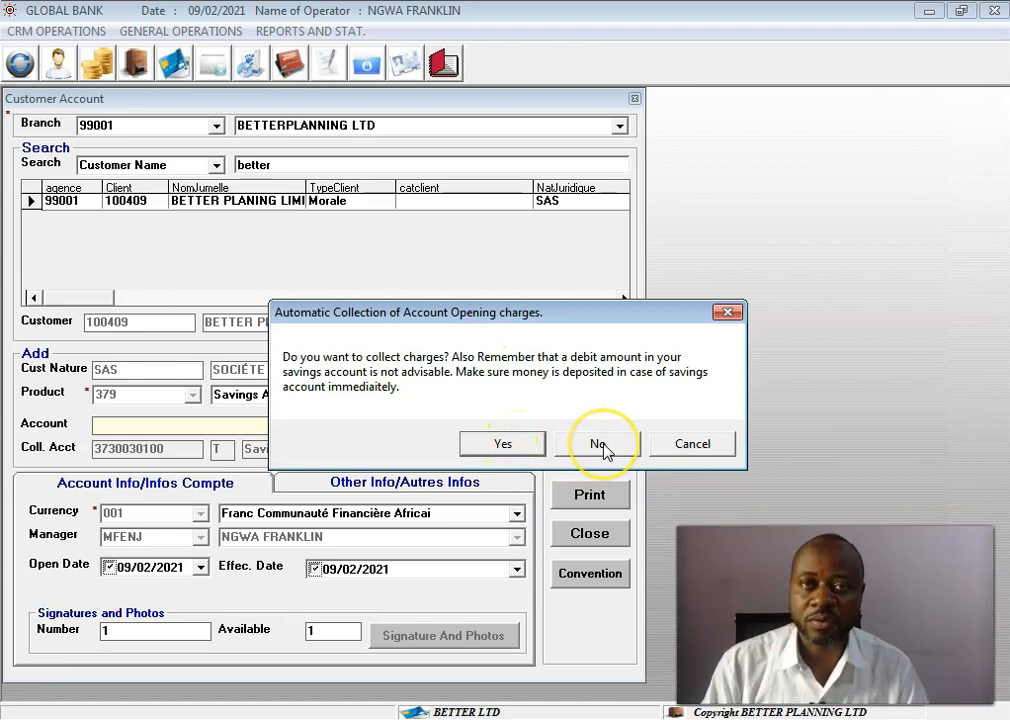
{"action": "left_click", "coordinate": [492, 452]}
{"action": "left_click", "coordinate": [490, 452]}
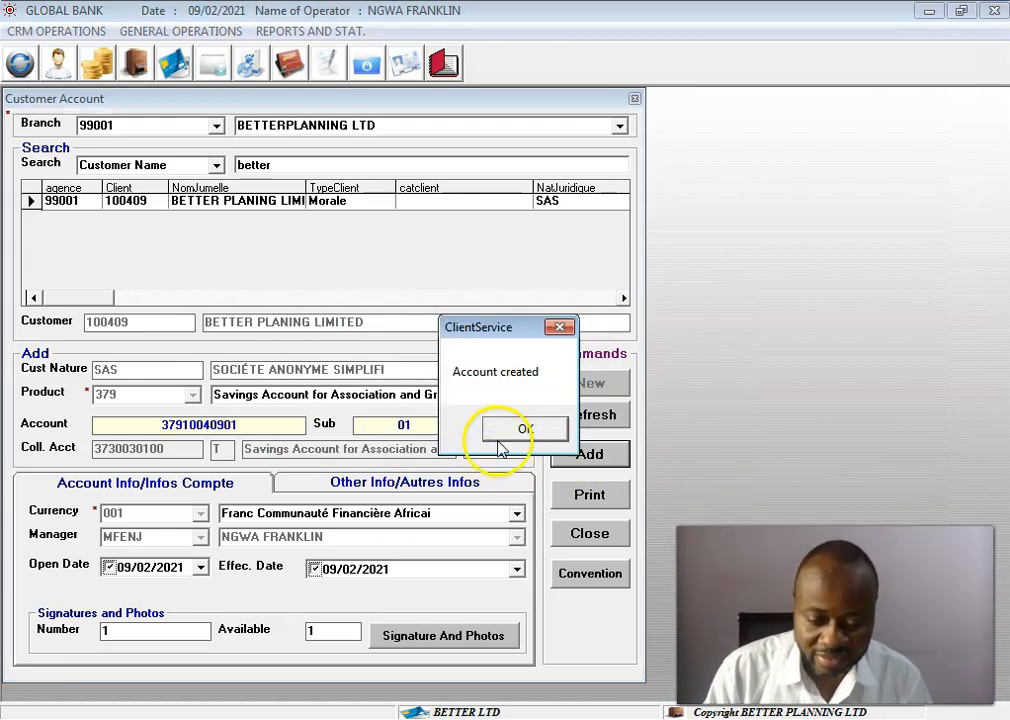
{"action": "left_click", "coordinate": [512, 434]}
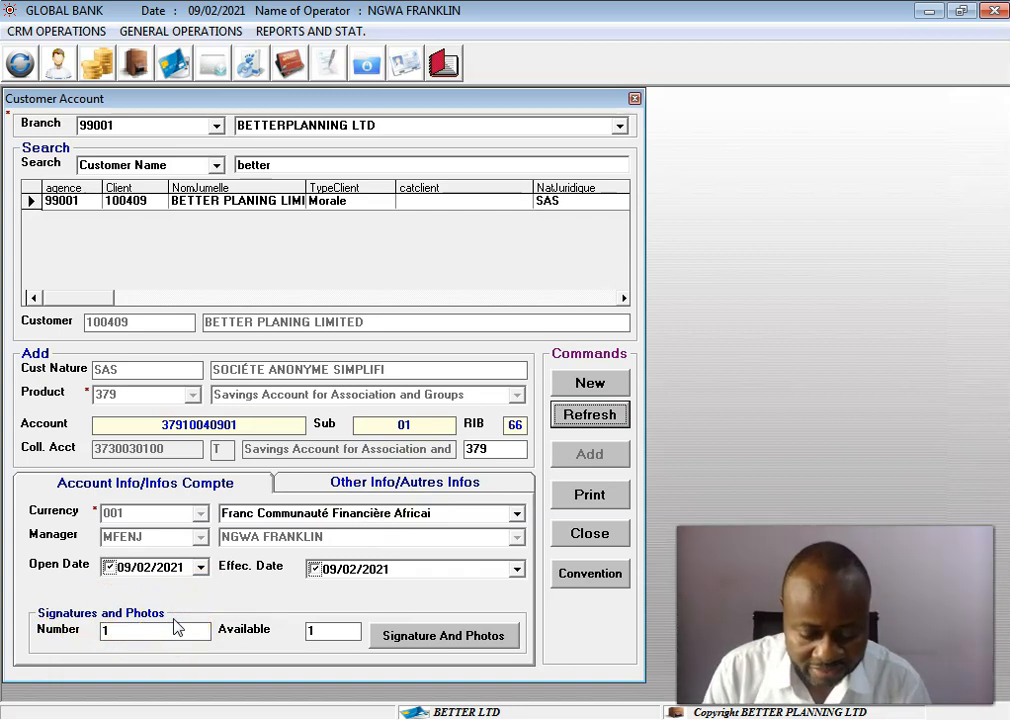
Open the signatures and photos of the new account, select the account and load the Desert sample picture as its photo.
{"action": "left_click", "coordinate": [480, 641]}
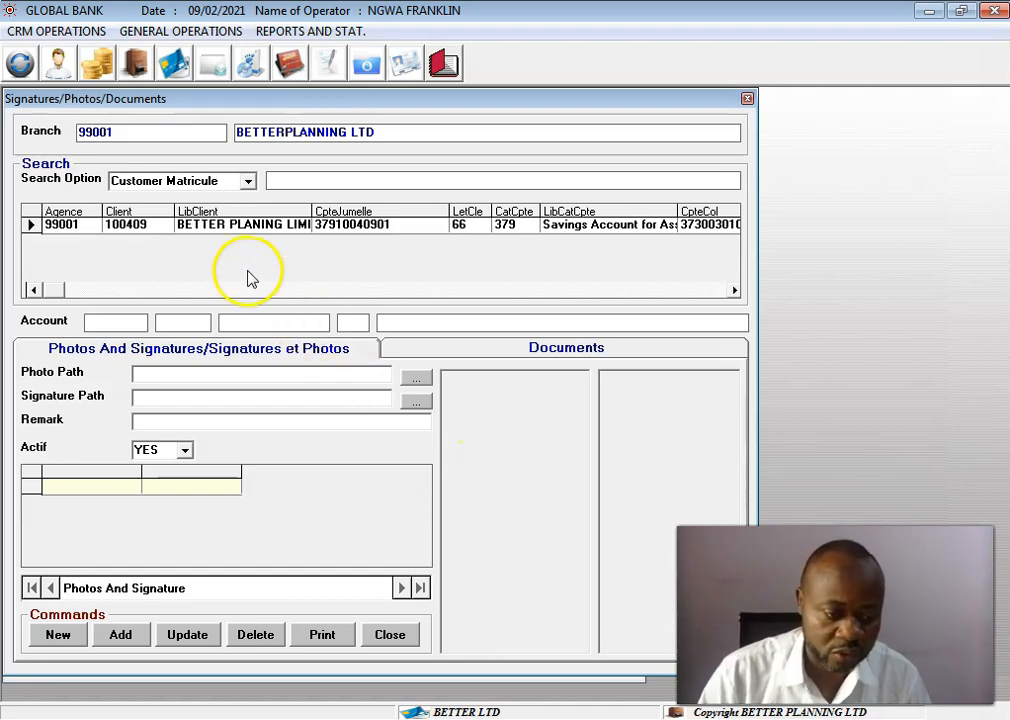
{"action": "left_click", "coordinate": [245, 225]}
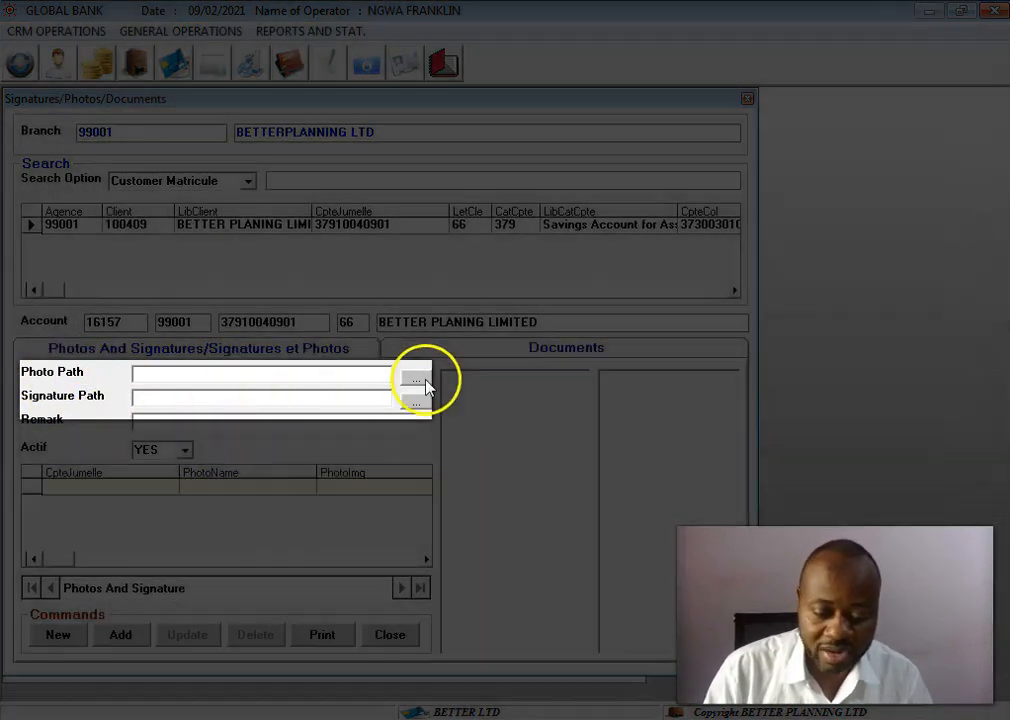
{"action": "left_click", "coordinate": [424, 382]}
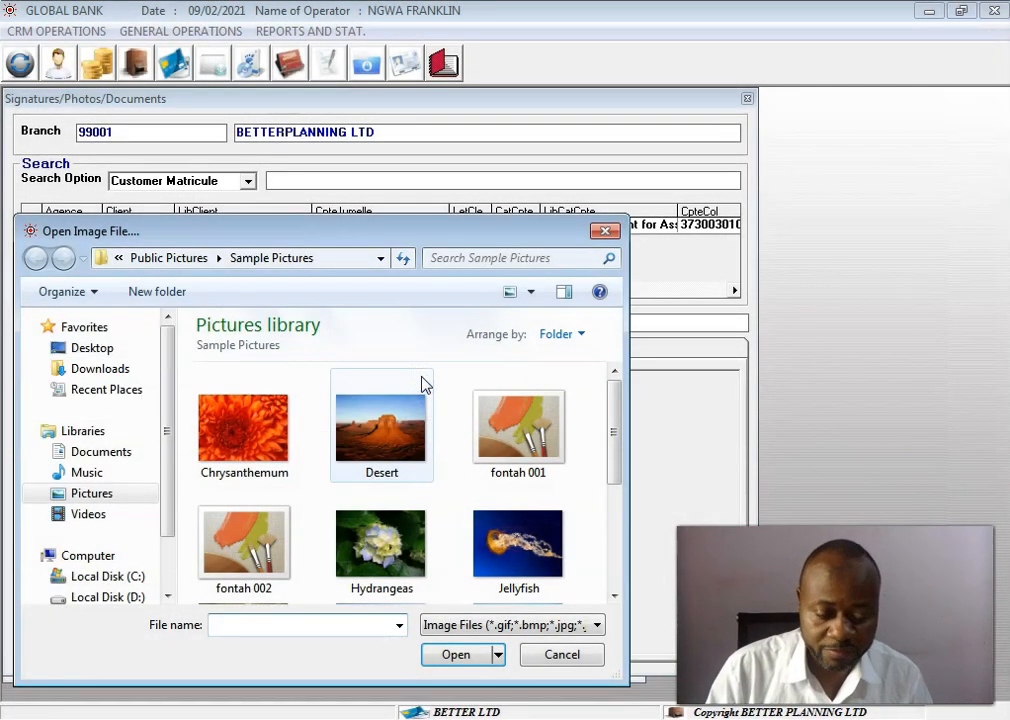
{"action": "double_click", "coordinate": [407, 455]}
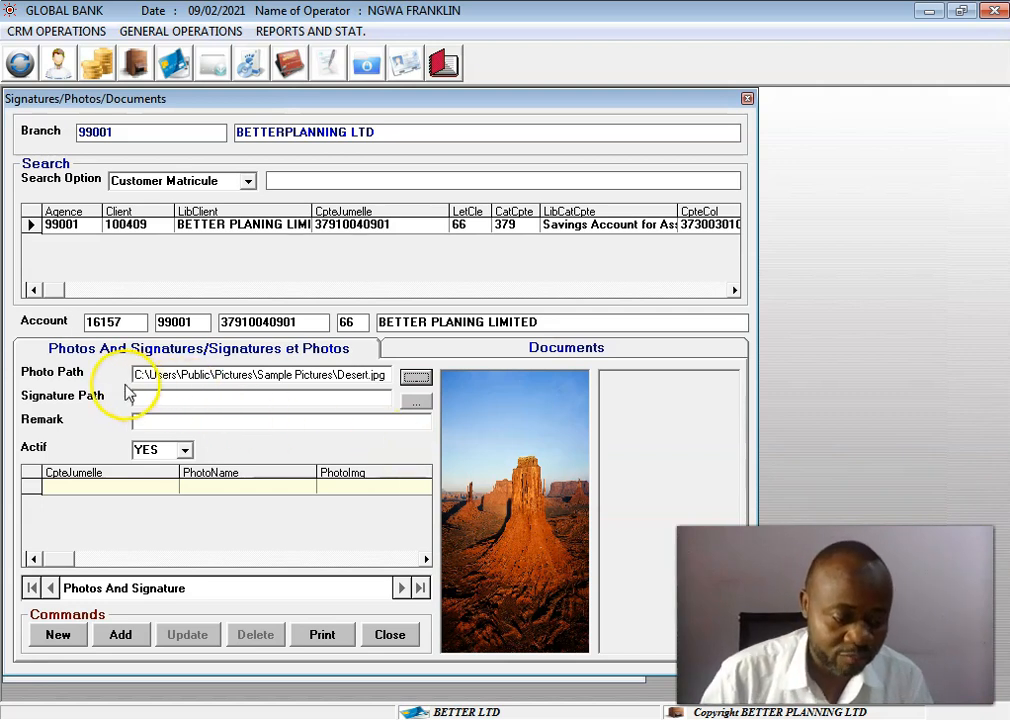
Load the Hydrangeas sample picture as the signature and add the photo and signature to the account.
{"action": "left_click", "coordinate": [415, 401]}
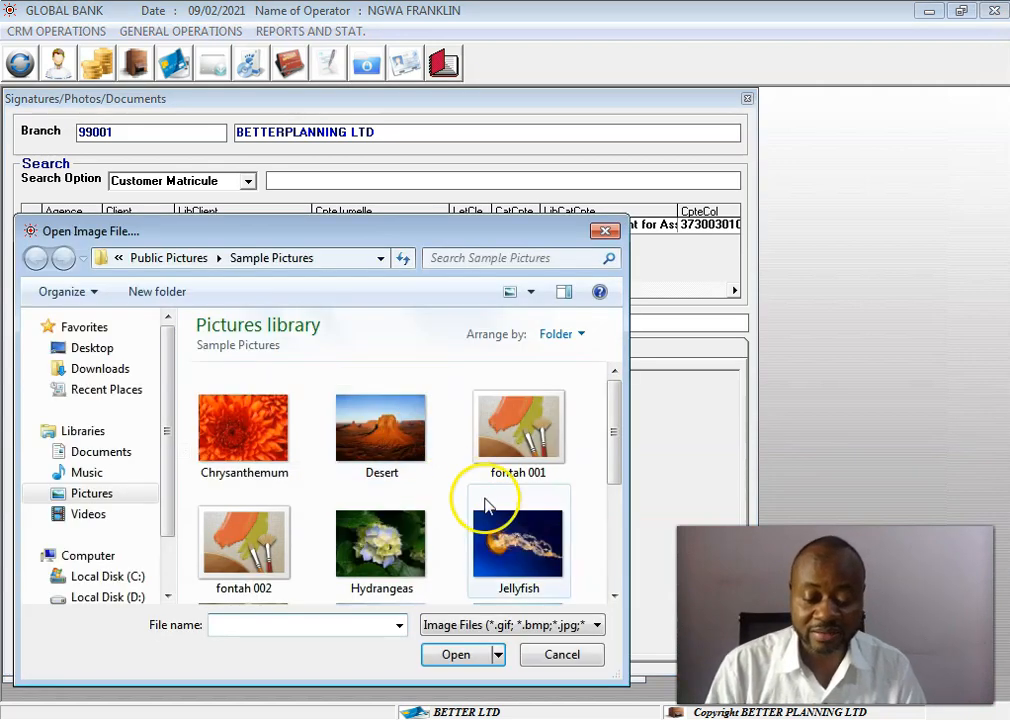
{"action": "left_click", "coordinate": [404, 548]}
{"action": "double_click", "coordinate": [404, 548]}
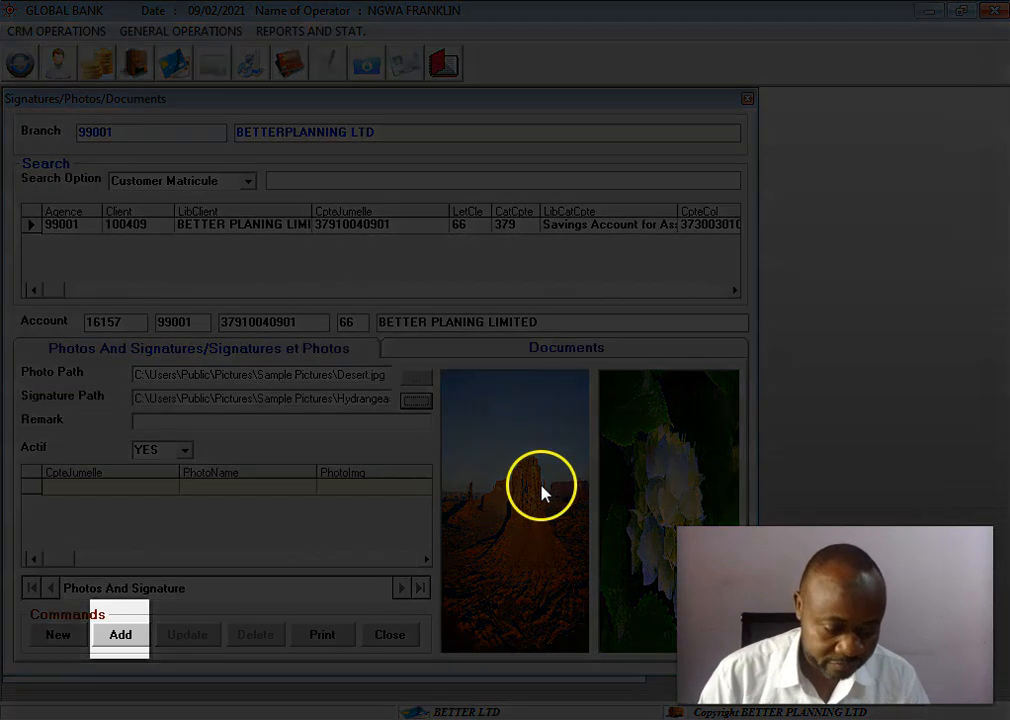
{"action": "left_click", "coordinate": [124, 634]}
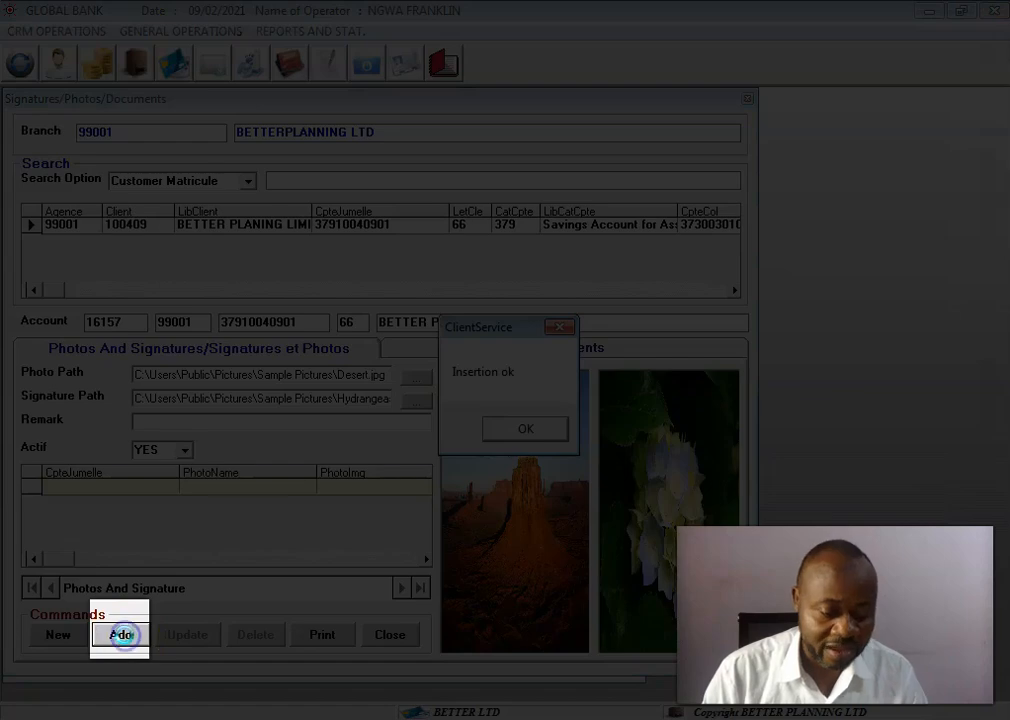
{"action": "left_click", "coordinate": [535, 443]}
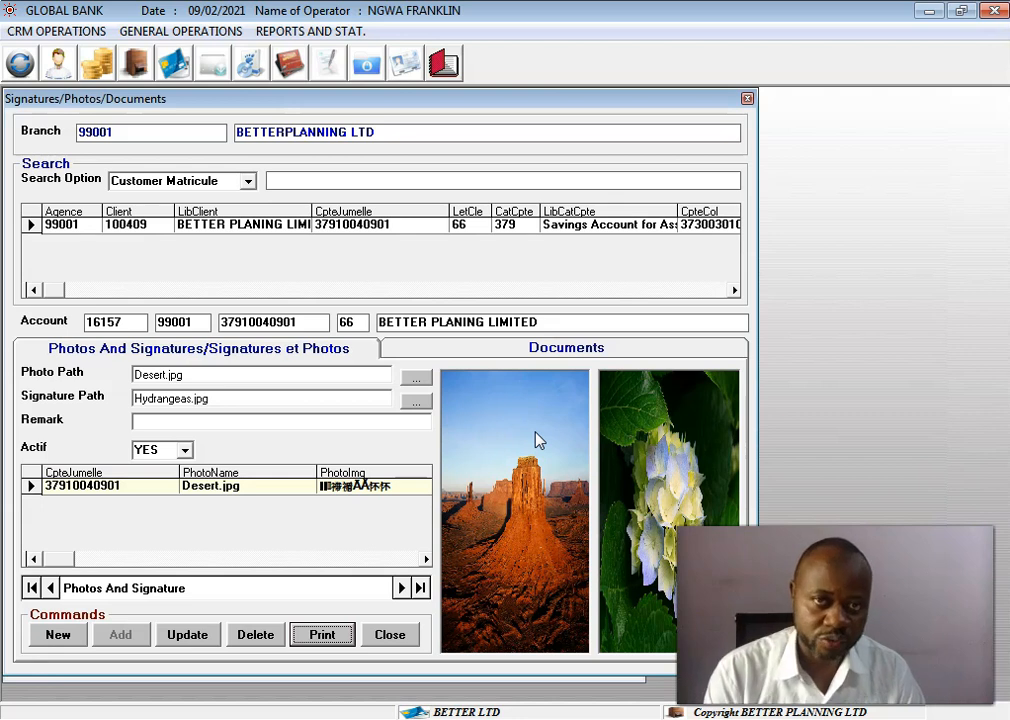
Preview the printable customer account signatures report, then return to the customer account form.
{"action": "left_click", "coordinate": [325, 632]}
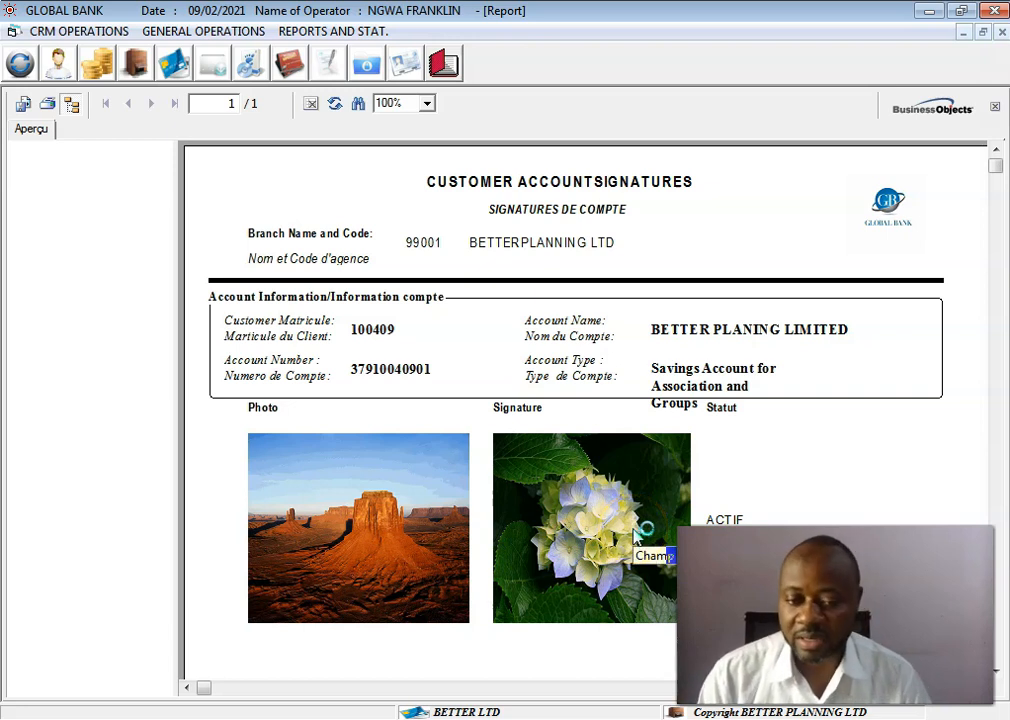
{"action": "left_click", "coordinate": [1001, 31]}
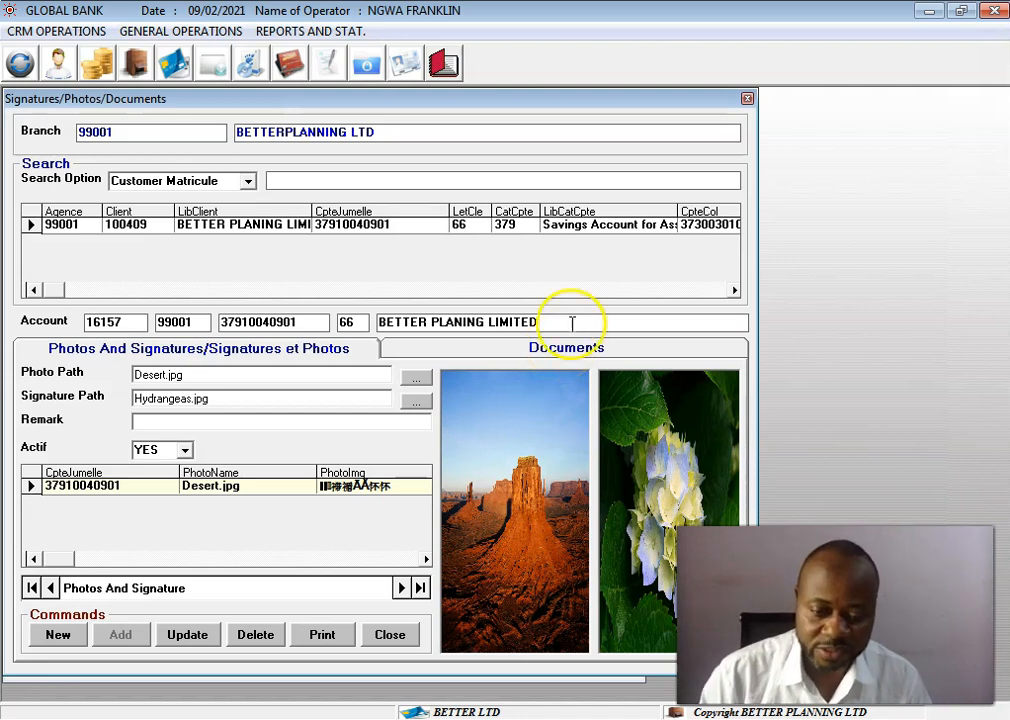
{"action": "left_click", "coordinate": [746, 98]}
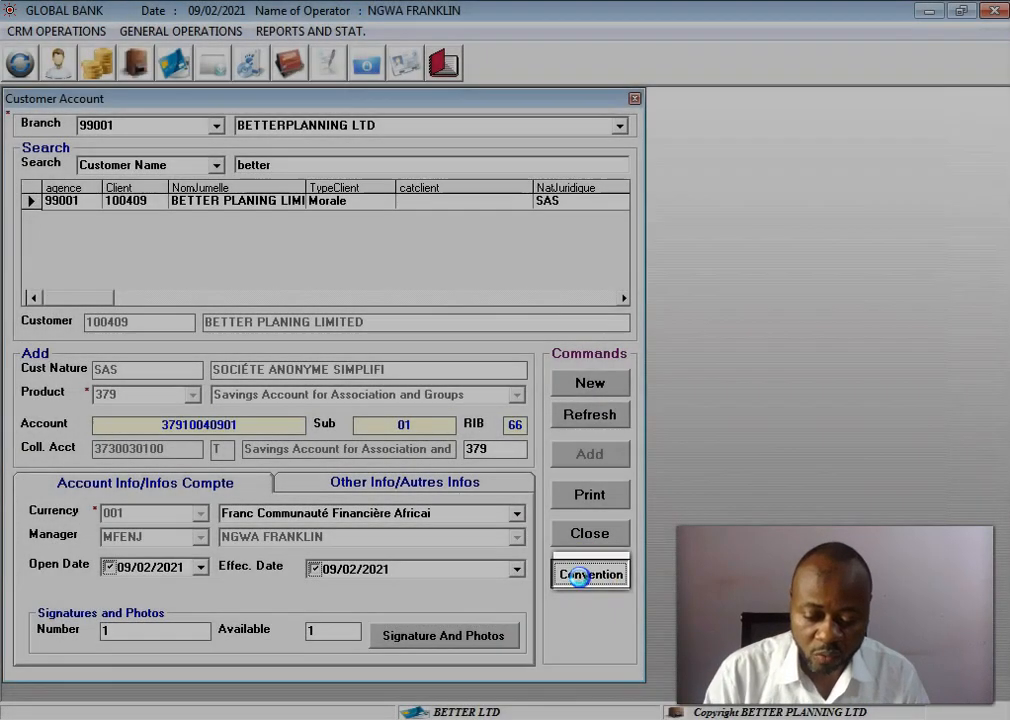
Generate the account's convention document with the association / religious group current account type.
{"action": "left_click", "coordinate": [579, 584]}
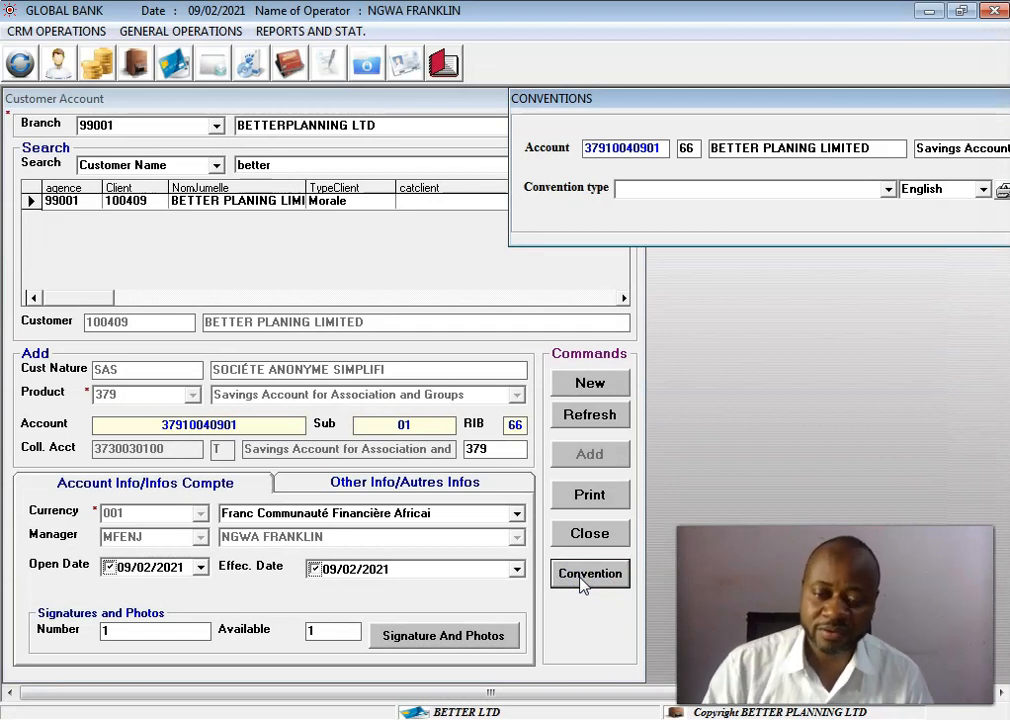
{"action": "left_click_drag", "start_coordinate": [857, 101], "coordinate": [783, 102]}
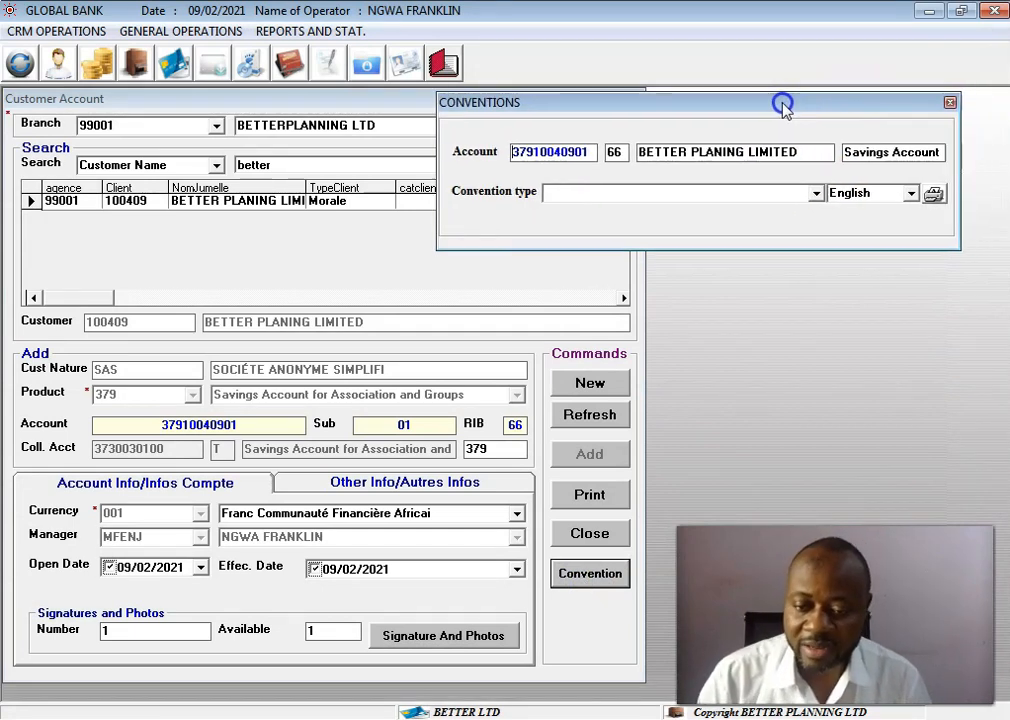
{"action": "left_click", "coordinate": [815, 194]}
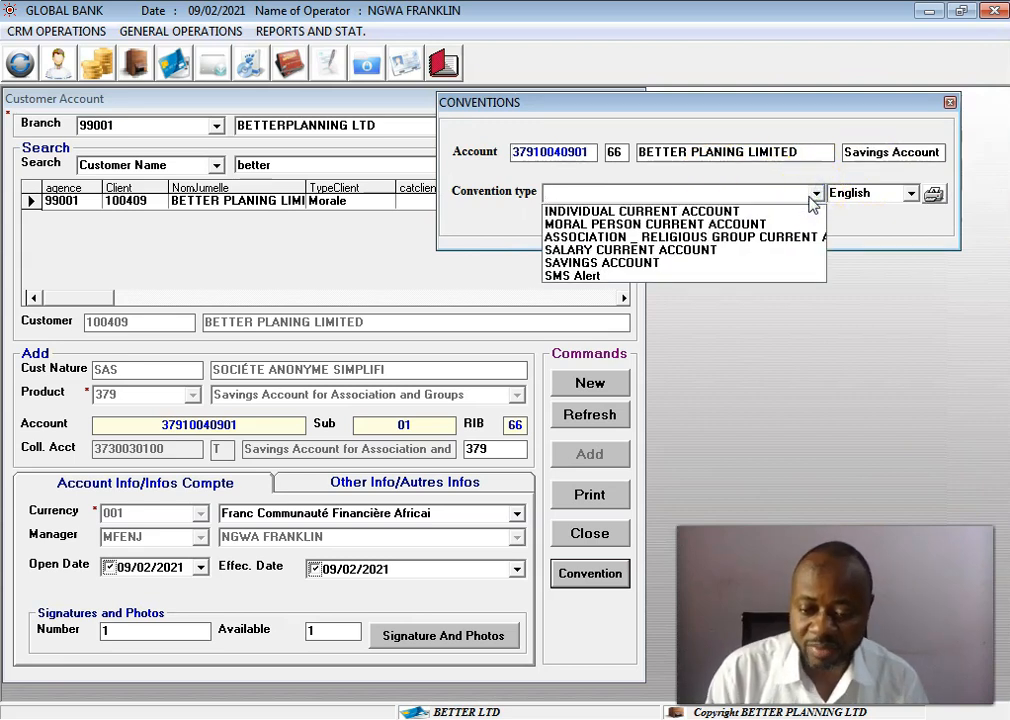
{"action": "left_click", "coordinate": [779, 238]}
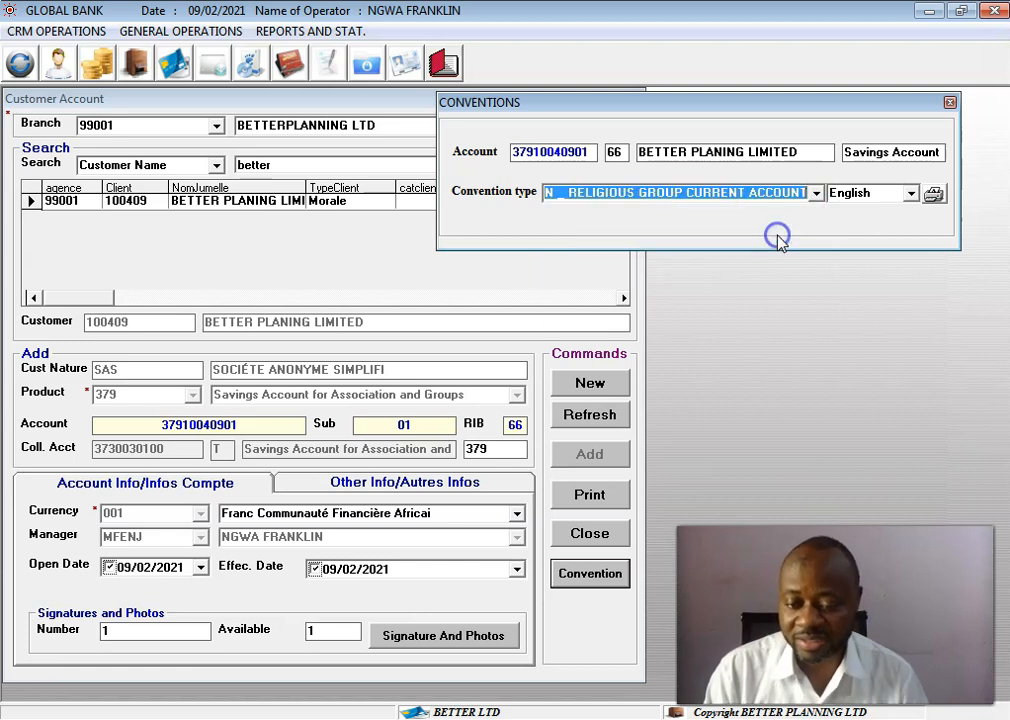
{"action": "left_click", "coordinate": [933, 195]}
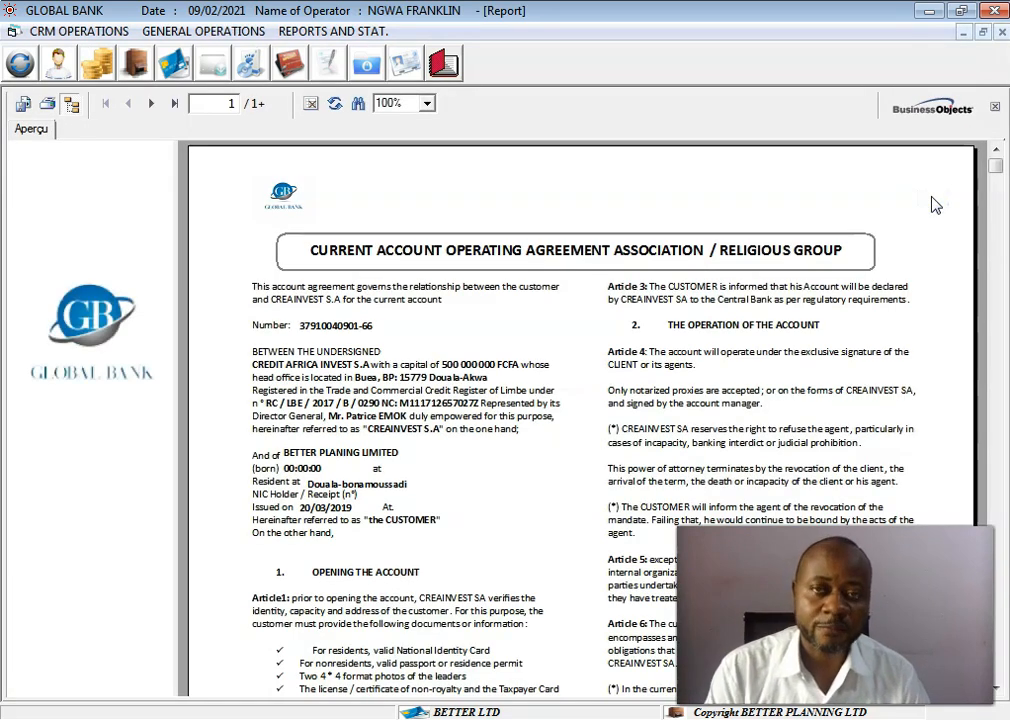